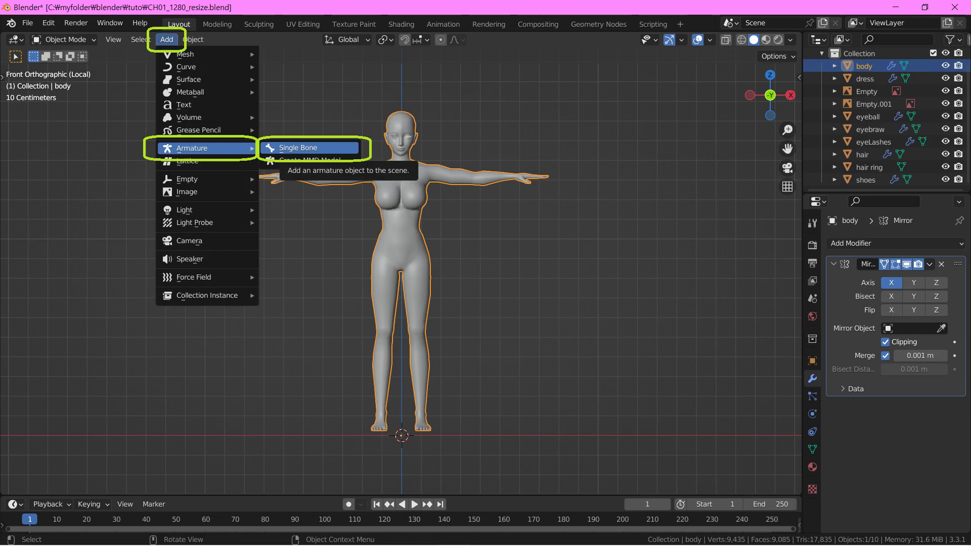
Add an armature with a single bone to the scene via Add > Armature > Single Bone
{"action": "left_click", "coordinate": [299, 147]}
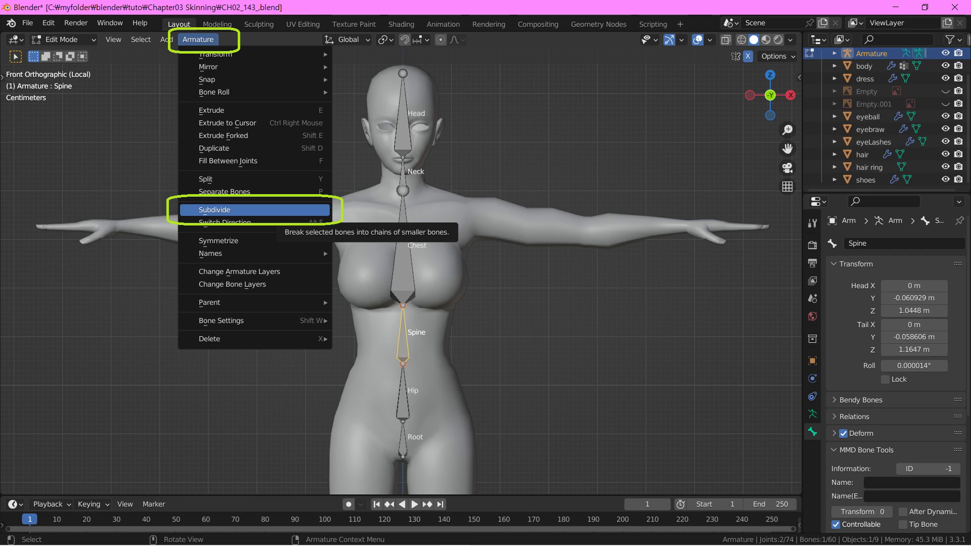
Subdivide the Spine bone into two, then show the sidebar for the X-Axis Mirror option
{"action": "left_click", "coordinate": [253, 209]}
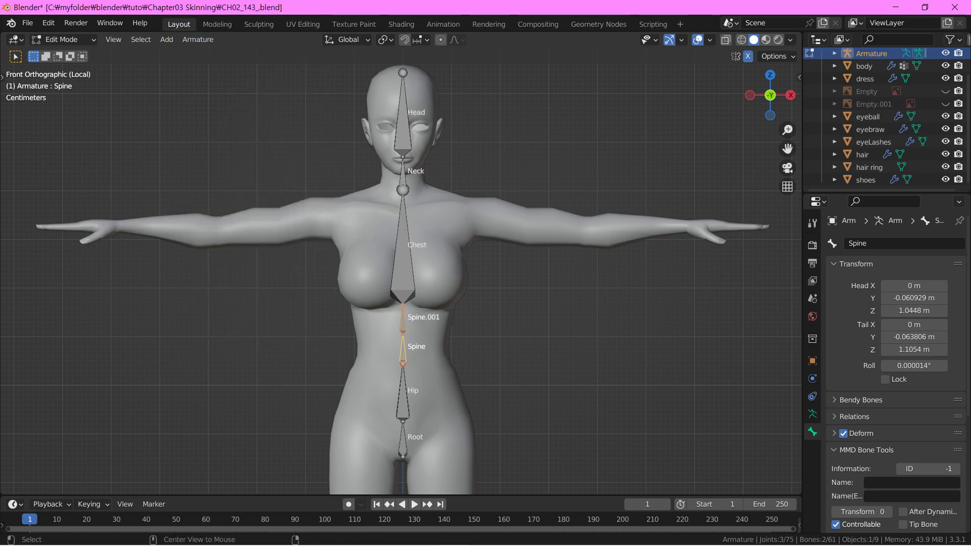
{"action": "key", "text": "n"}
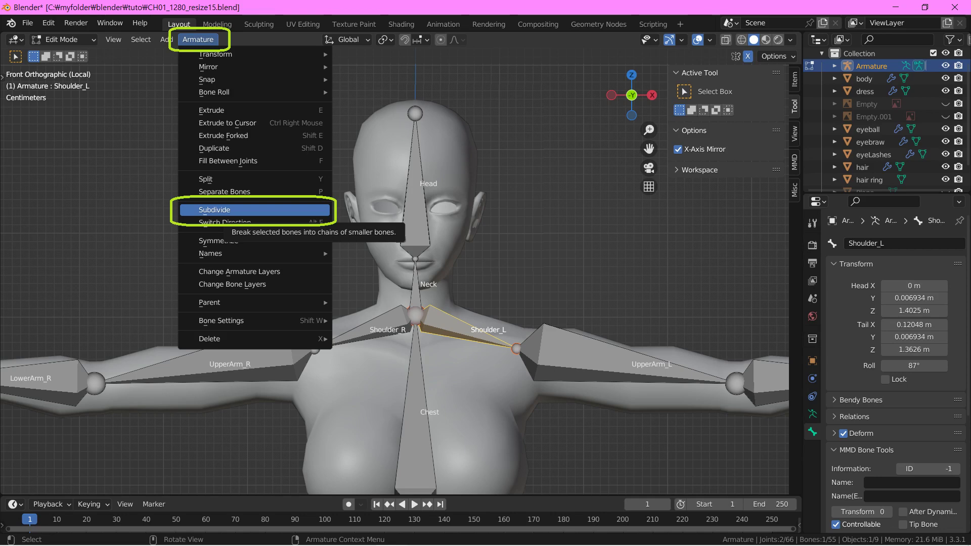
Subdivide the shoulder bones into two bones each
{"action": "left_click", "coordinate": [228, 211]}
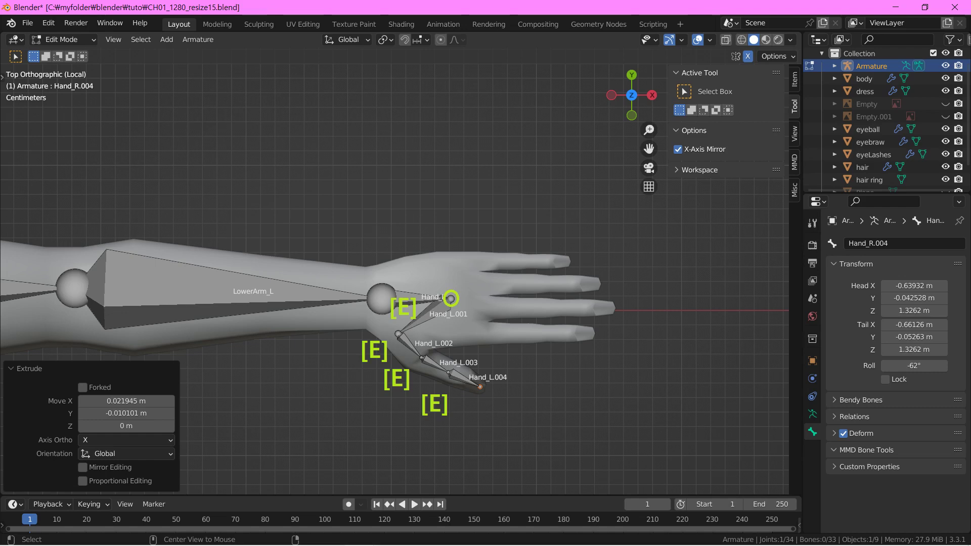
Delete Hand_L.001 and move thumb bone Hand_L.002 vertically into place in front view
{"action": "left_click", "coordinate": [443, 304]}
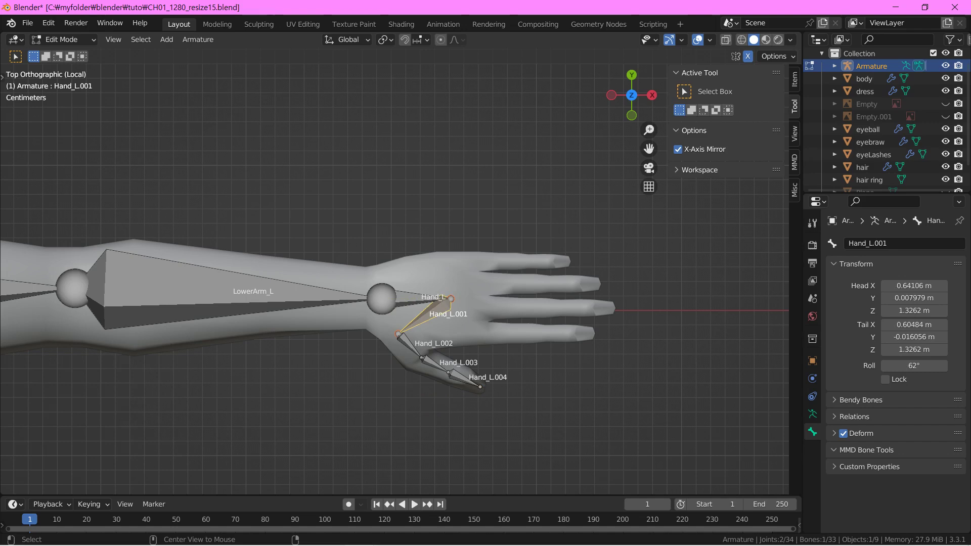
{"action": "key", "text": "x"}
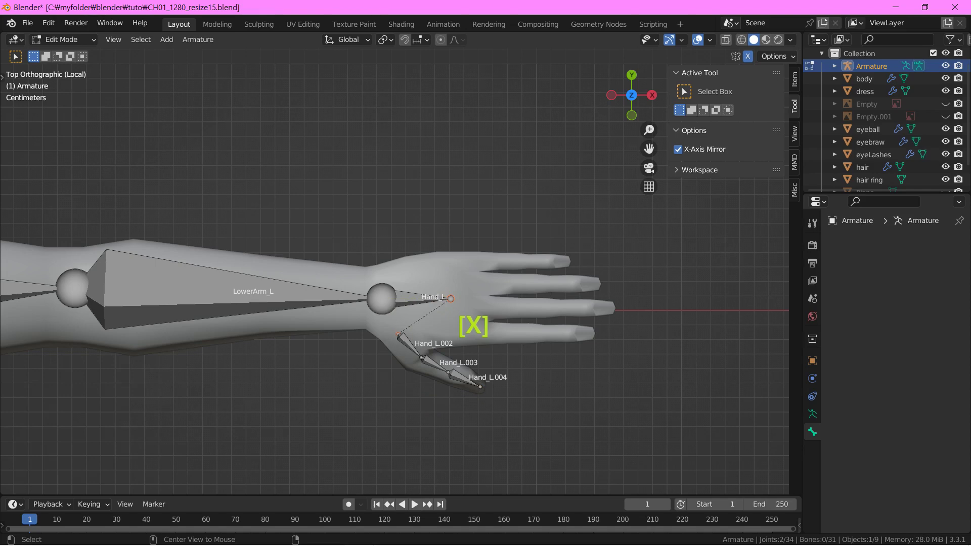
{"action": "key", "text": "KP_1"}
{"action": "key", "text": "g"}
{"action": "key", "text": "z"}
{"action": "key", "text": "Return"}
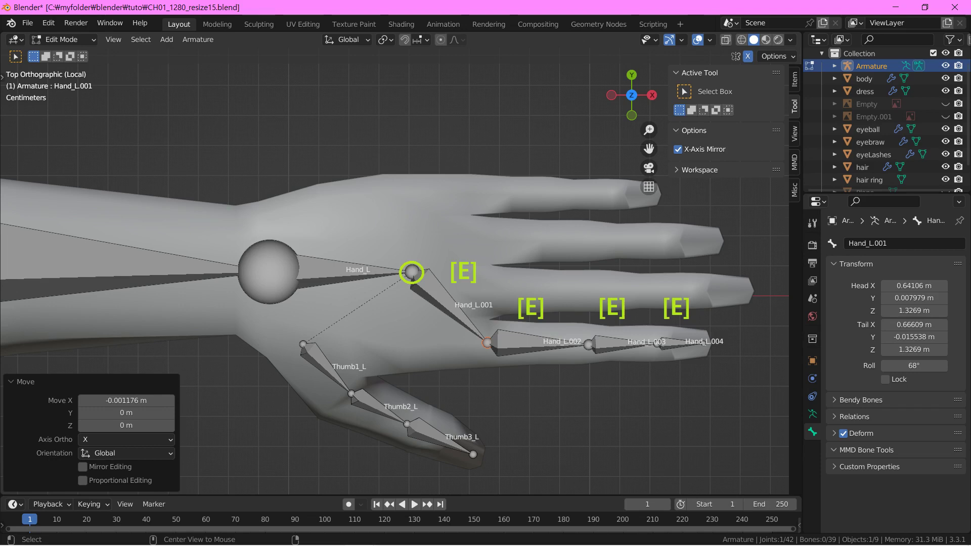
Delete the hand-to-finger bone Hand_L.001, then duplicate the three finger bones
{"action": "key", "text": "x"}
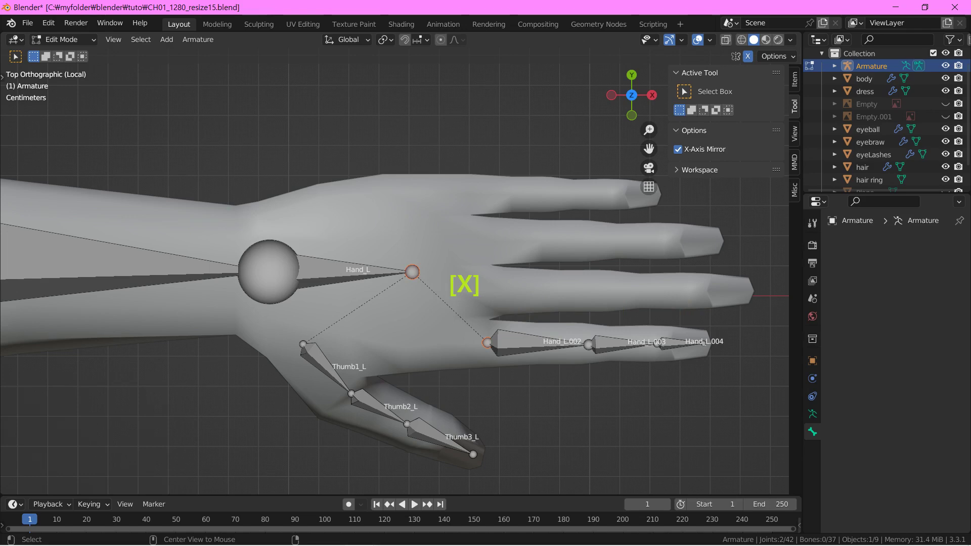
{"action": "key", "text": "shift+d"}
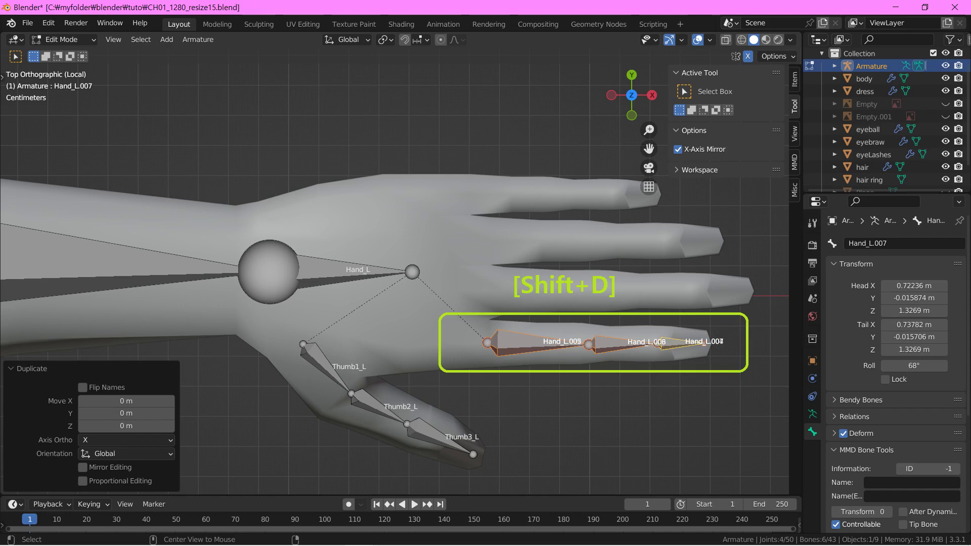
Move the duplicated finger chain onto the middle finger
{"action": "key", "text": "g"}
{"action": "key", "text": "Return"}
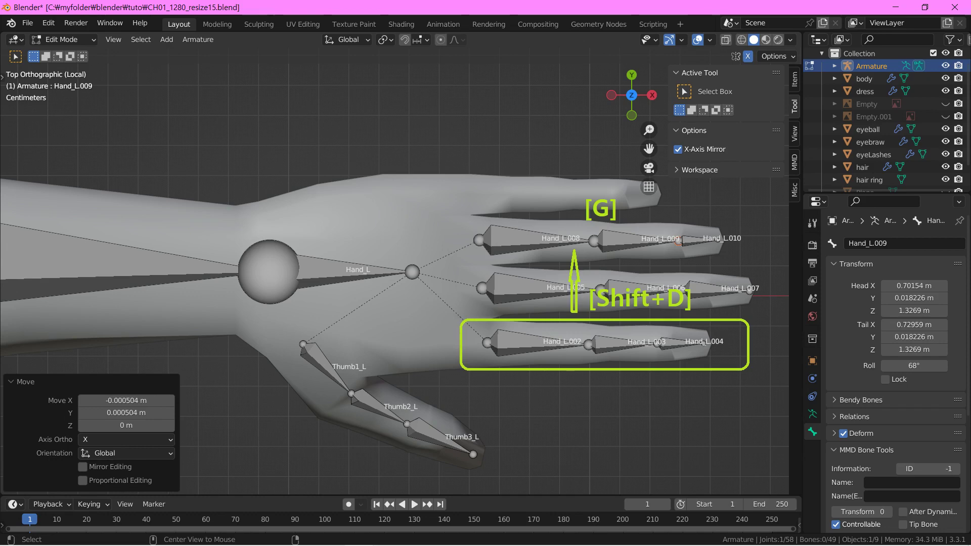
Duplicate the finger chain again for the little finger
{"action": "key", "text": "shift+d"}
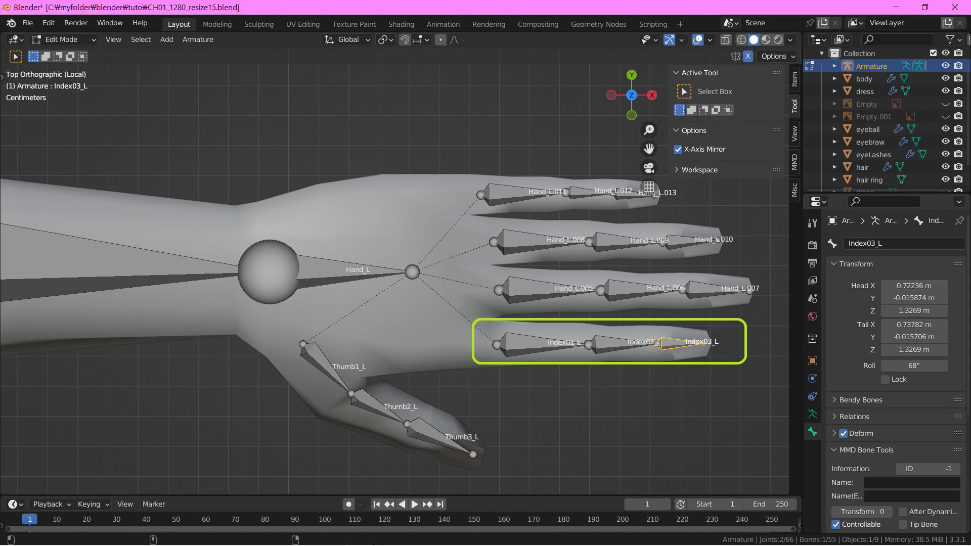
Make Middle03_L the active bone for renaming
{"action": "left_click", "coordinate": [719, 290]}
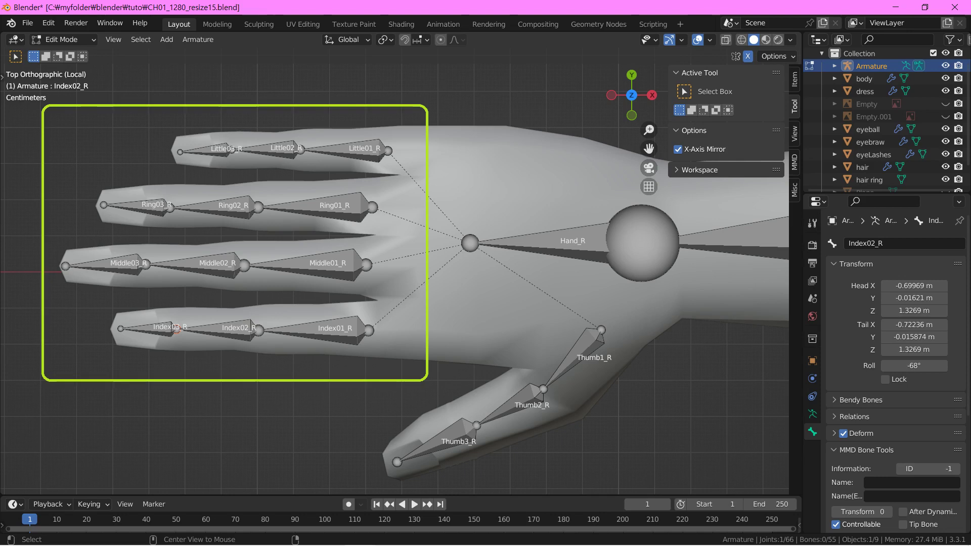
Exit local view to bring back the whole character
{"action": "key", "text": "KP_Divide"}
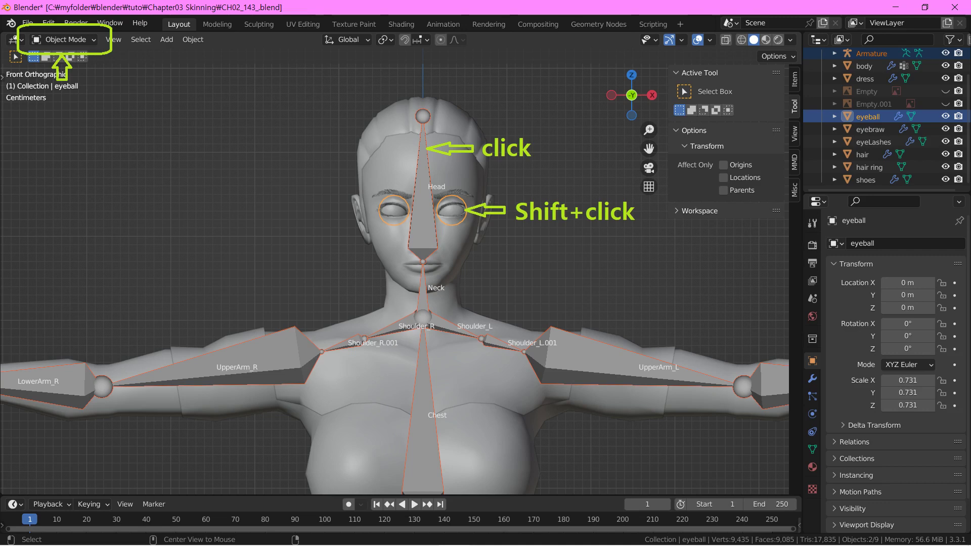
Isolate the armature and eyeballs in local view
{"action": "key", "text": "KP_Divide"}
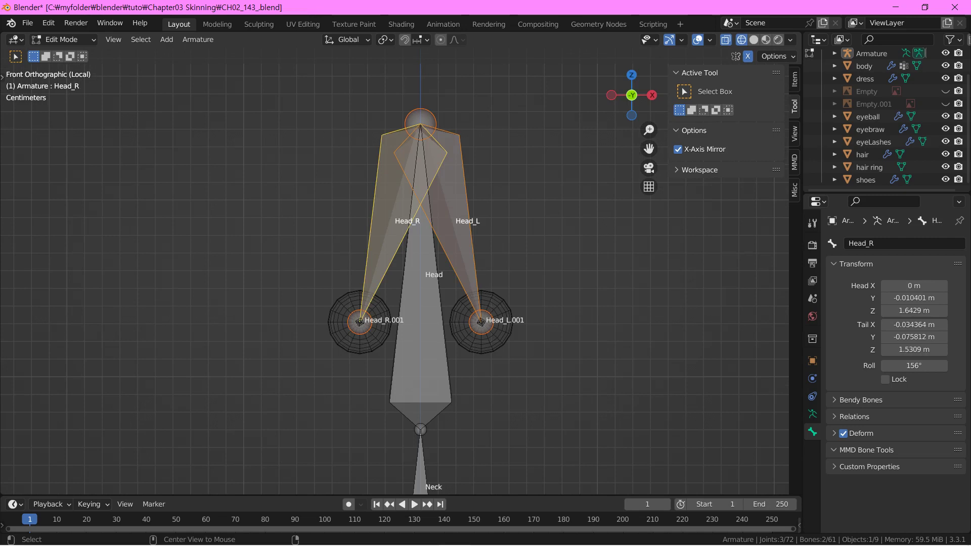
Delete the Head_R and Head_L connector bones running from head to eyes
{"action": "key", "text": "x"}
{"action": "key", "text": "Return"}
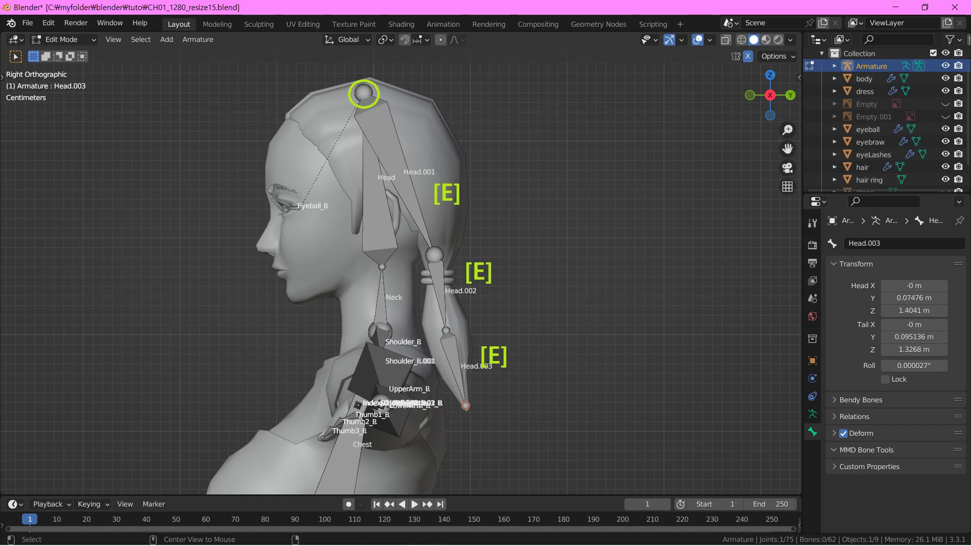
Delete the Head.001 bone and bring up the armature's interaction mode choices
{"action": "left_click", "coordinate": [363, 93]}
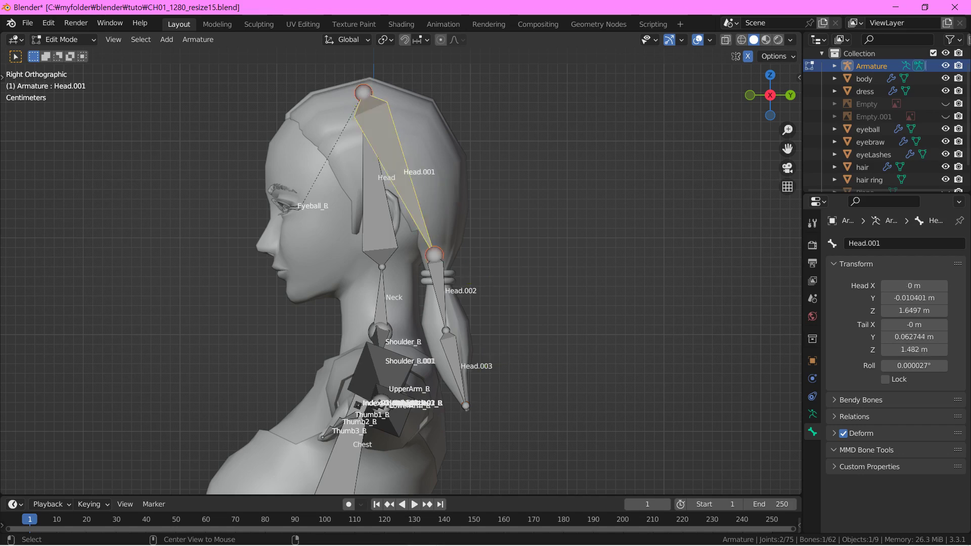
{"action": "key", "text": "x"}
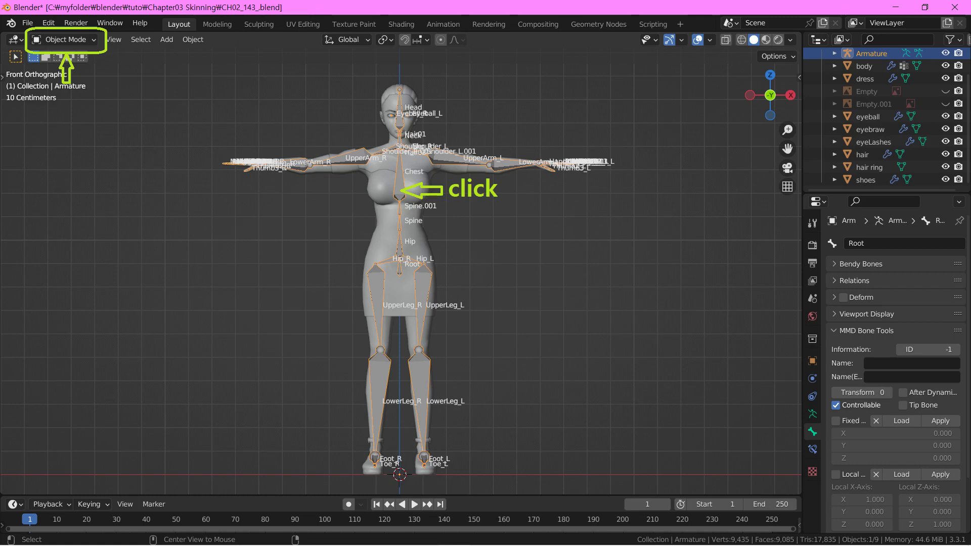
{"action": "left_click", "coordinate": [64, 39]}
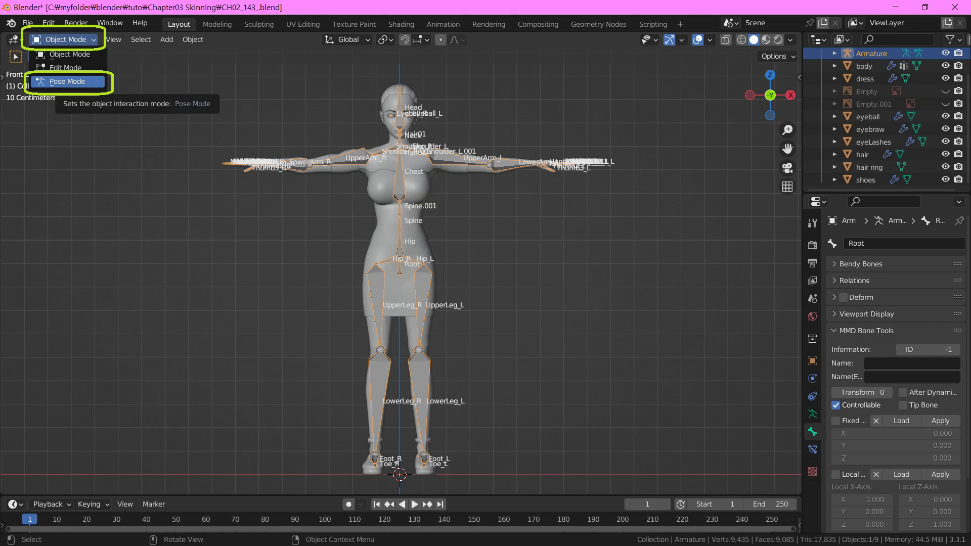
Put the armature into Pose Mode, leaving the Root bone active
{"action": "left_click", "coordinate": [68, 82]}
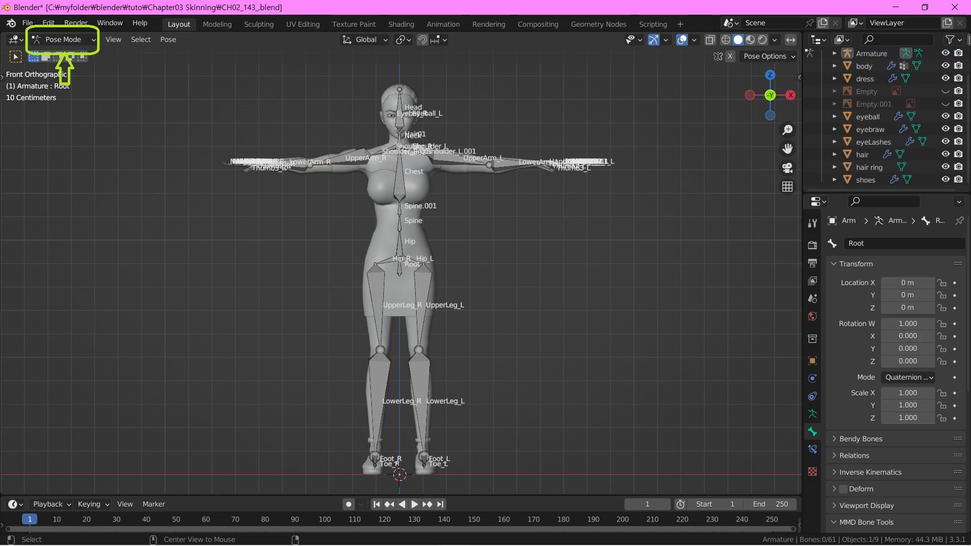
Move the skeleton off the body via Root to X 0.60389 m, rotate it, select all bones
{"action": "left_click", "coordinate": [399, 268]}
{"action": "key", "text": "g"}
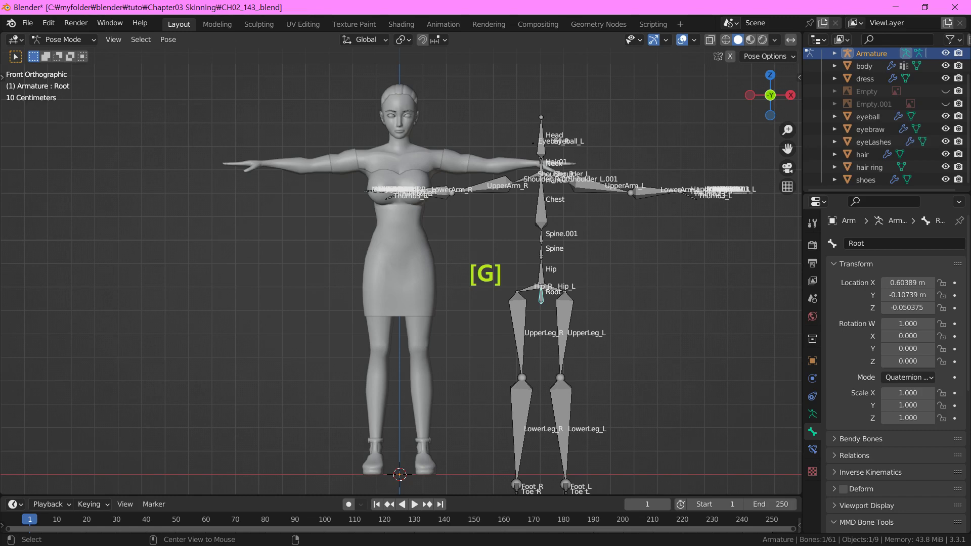
{"action": "key", "text": "Return"}
{"action": "key", "text": "r"}
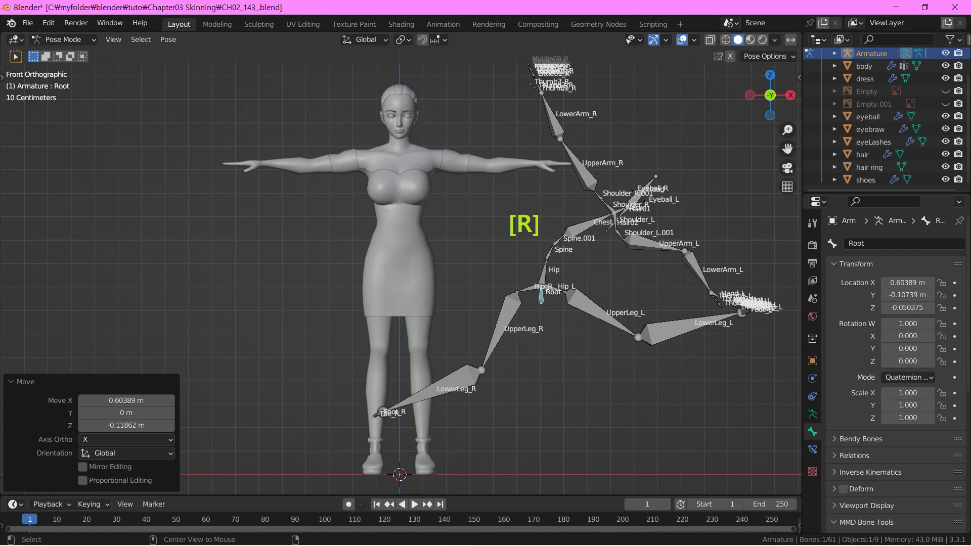
{"action": "key", "text": "a"}
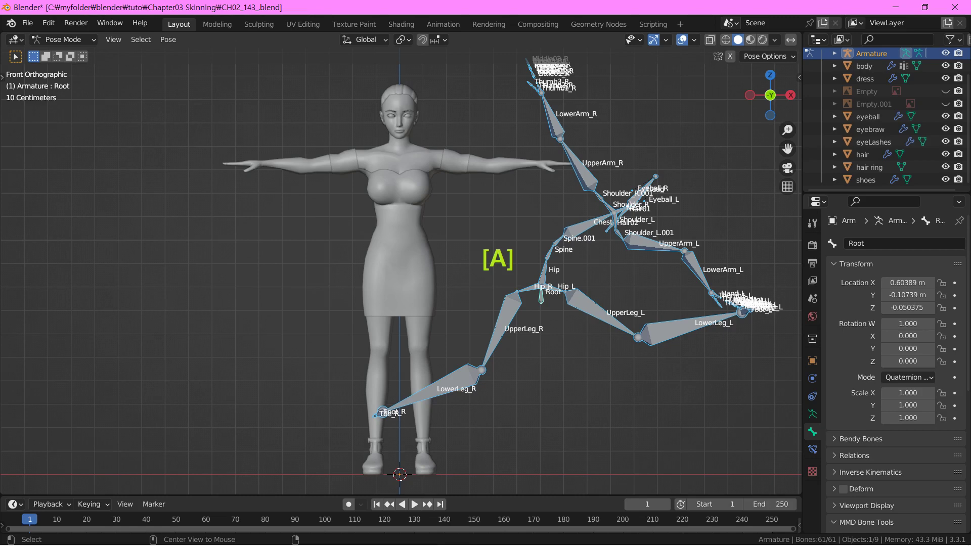
Clear location and rotation on all bones to restore the rest T-pose
{"action": "key", "text": "alt+g"}
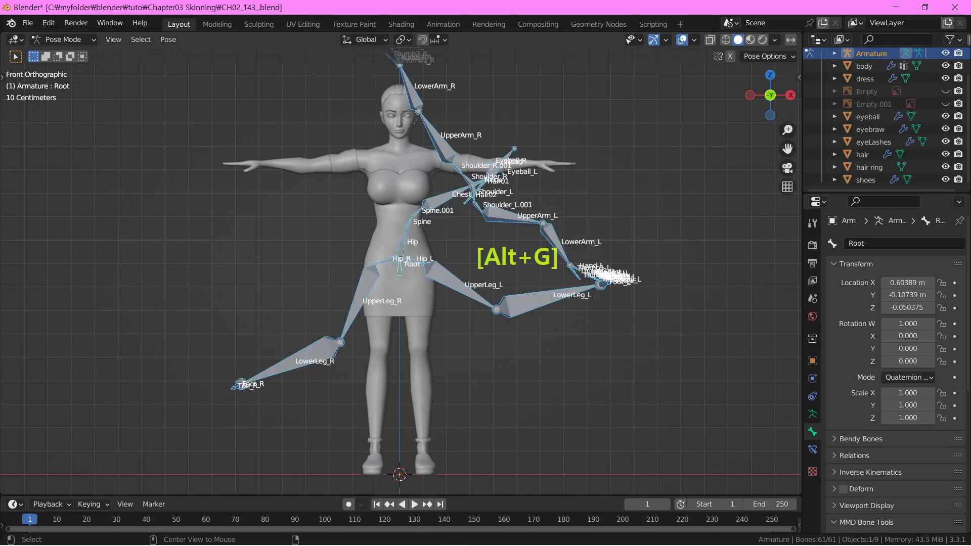
{"action": "key", "text": "alt+r"}
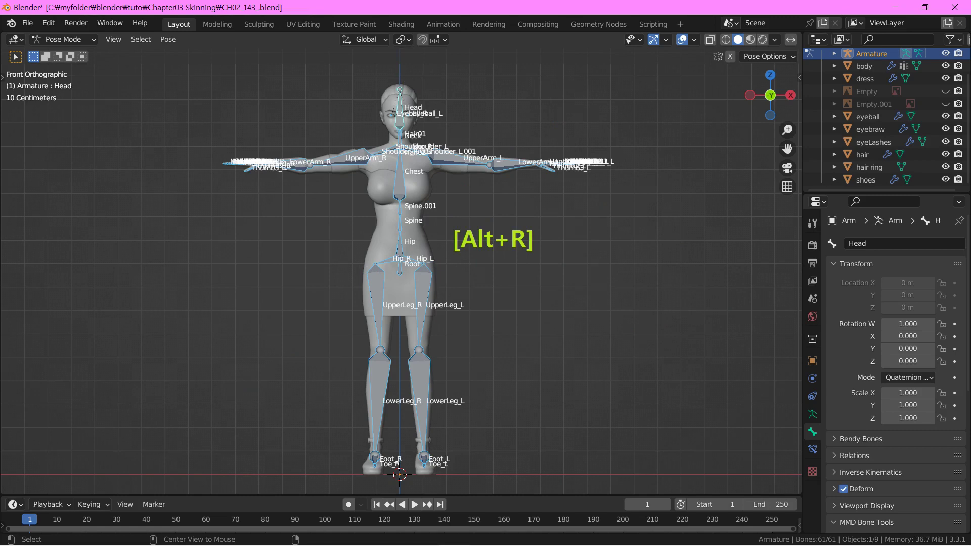